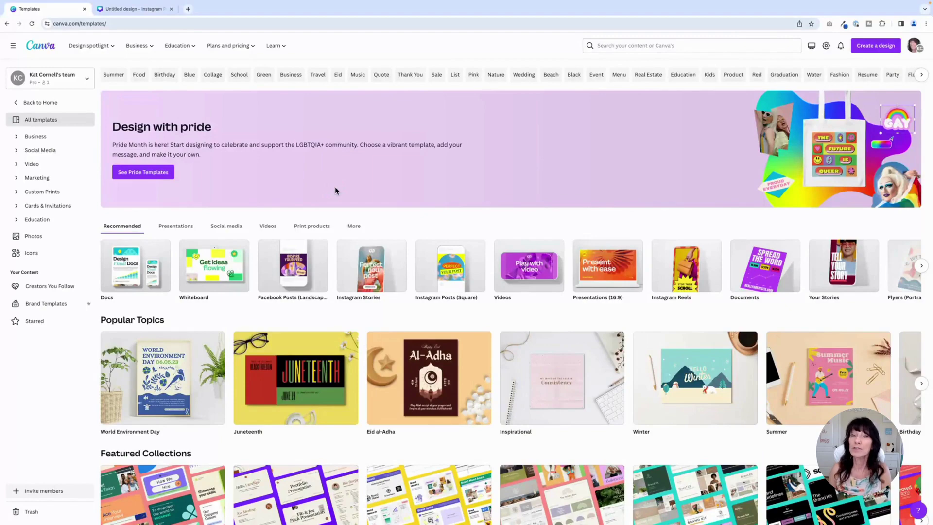
# Expand Social Media, open the Instagram Post templates and scroll to their template grid
pyautogui.scroll(-4, 336, 191)
pyautogui.scroll(-6, 335, 190)
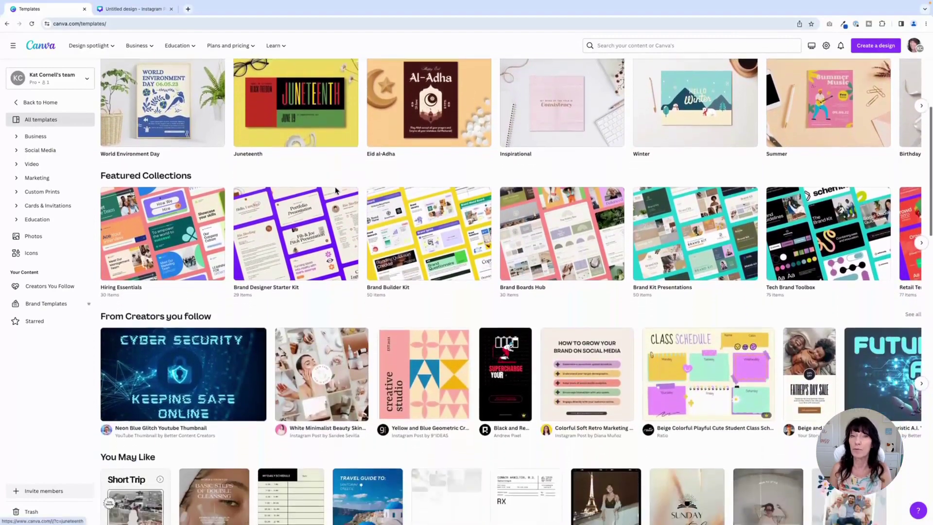
pyautogui.scroll(-4, 336, 190)
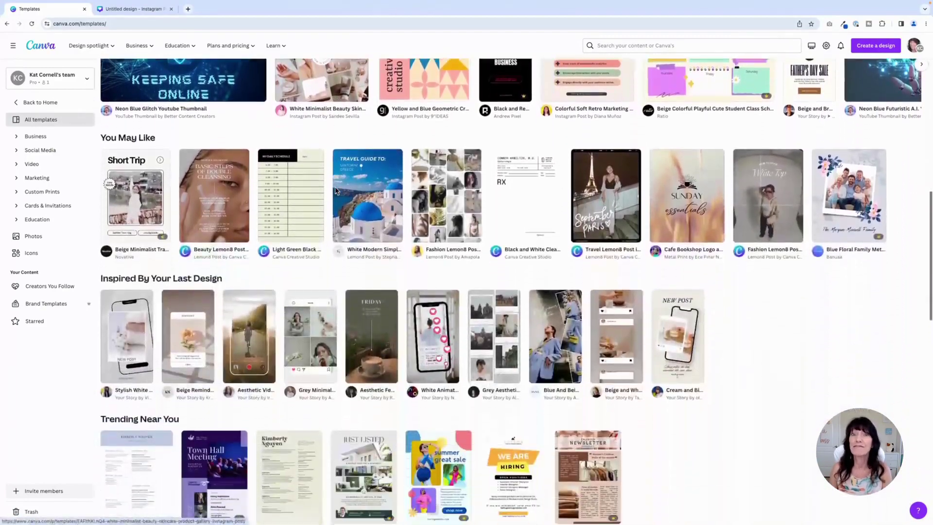
pyautogui.scroll(-1, 335, 190)
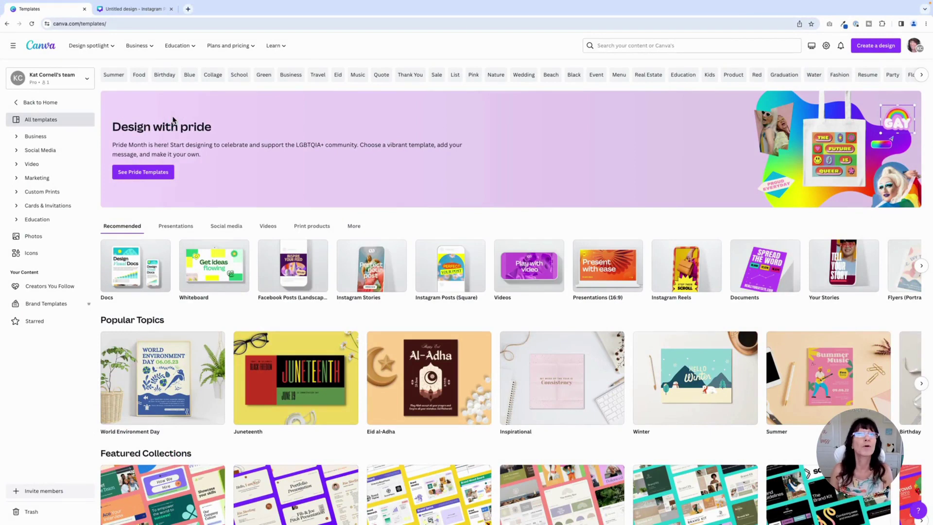
pyautogui.click(43, 150)
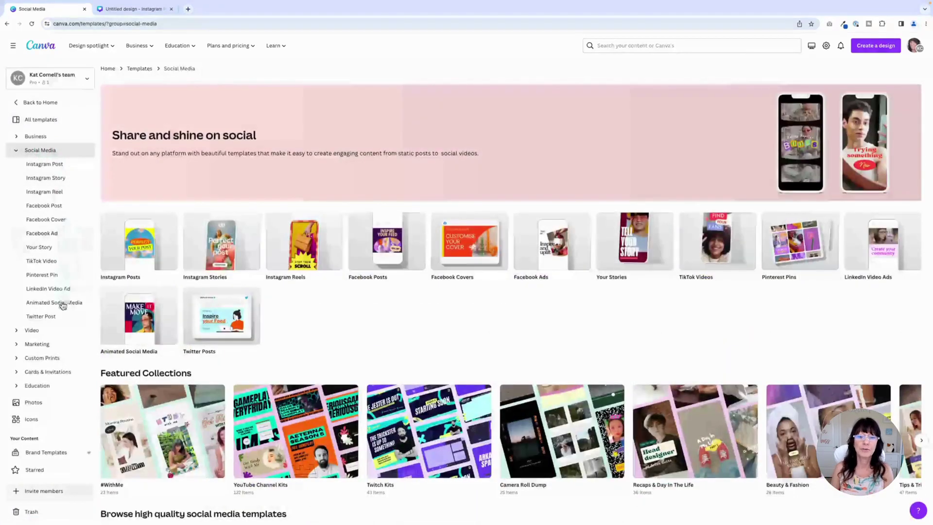
pyautogui.click(72, 198)
pyautogui.click(52, 168)
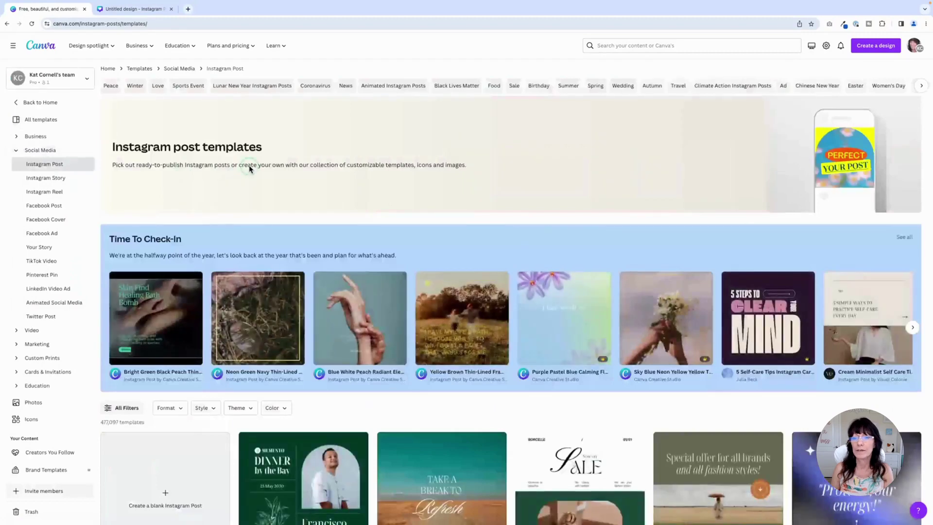
pyautogui.scroll(-4, 250, 168)
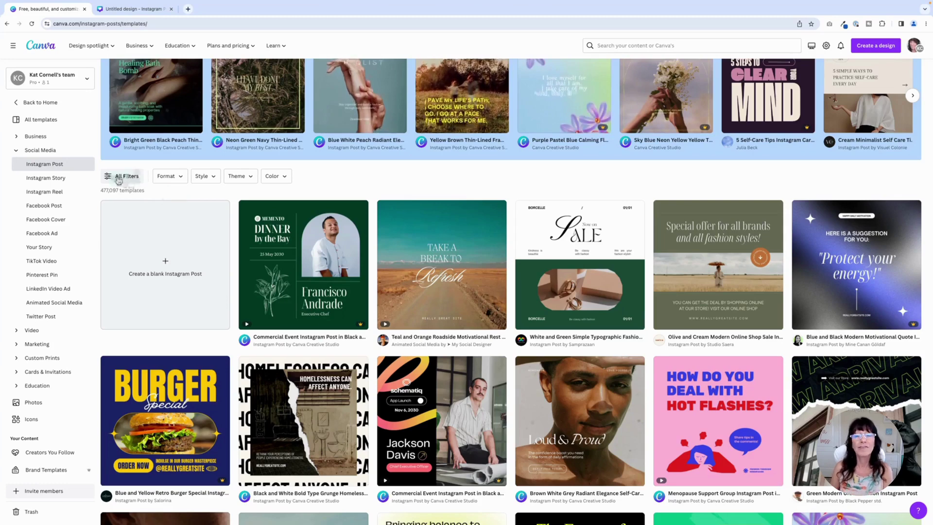
# Apply a Color filter with the custom hex #339999 to the Instagram Post templates
pyautogui.click(164, 178)
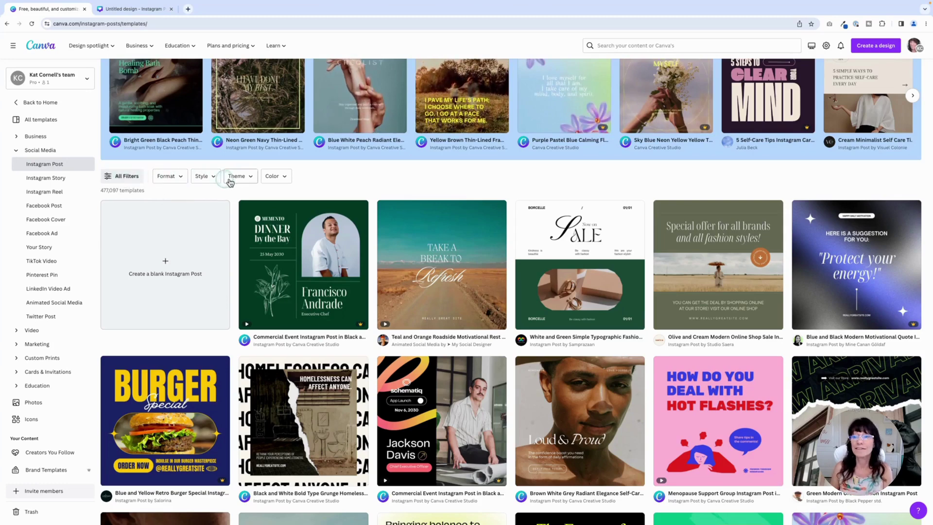
pyautogui.click(291, 181)
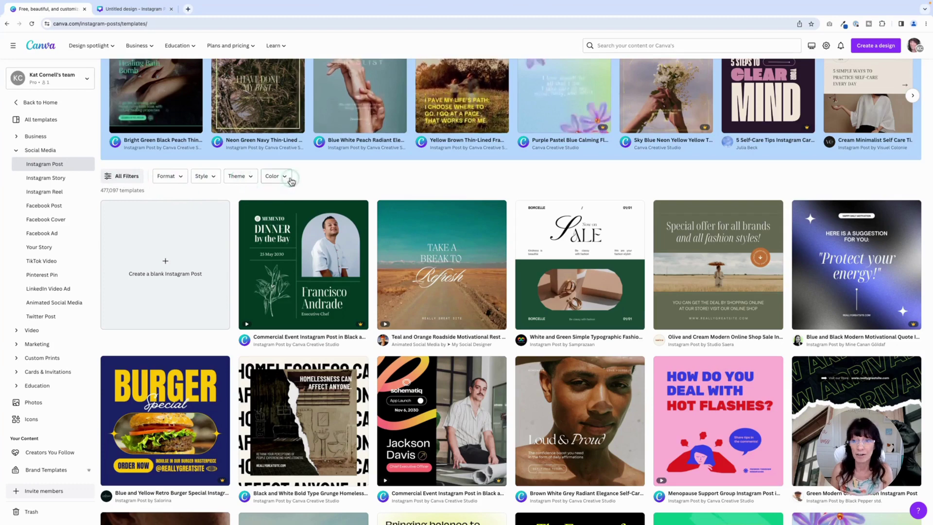
pyautogui.click(288, 180)
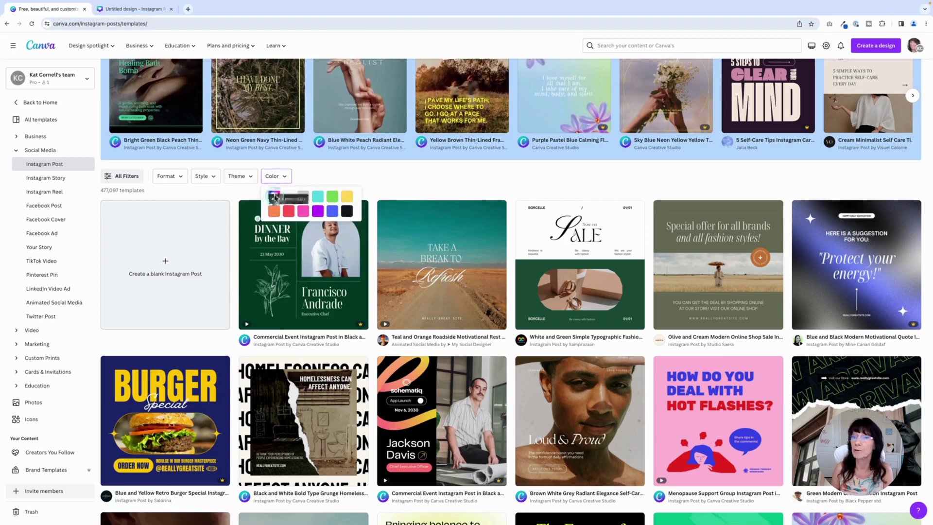
pyautogui.click(275, 198)
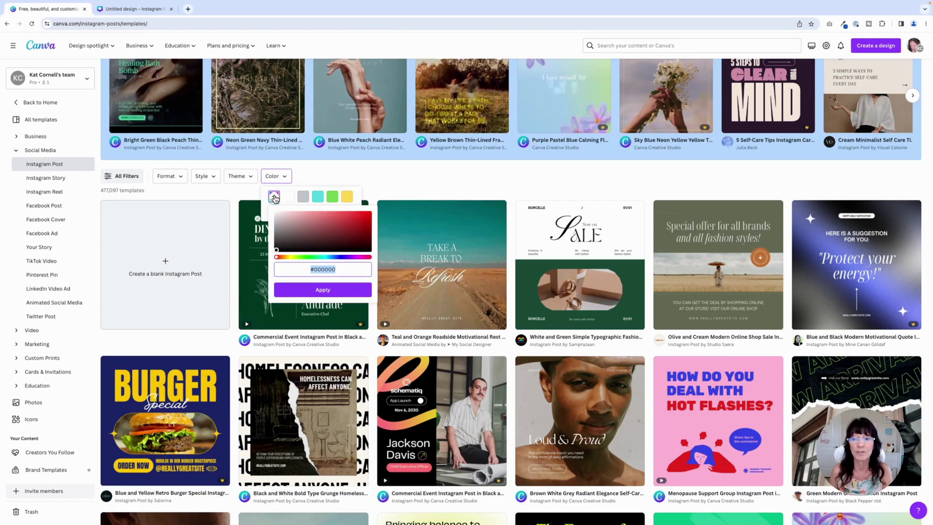
pyautogui.write('#3399')
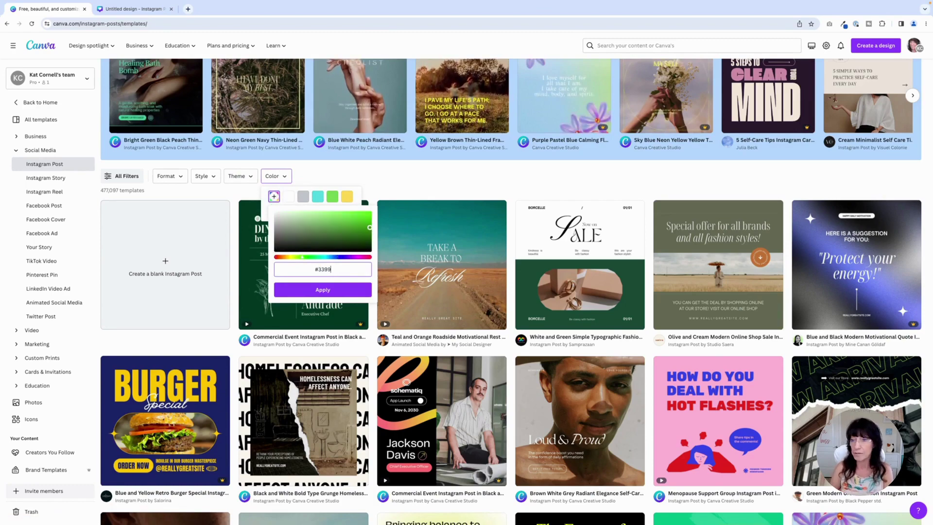
pyautogui.write('99')
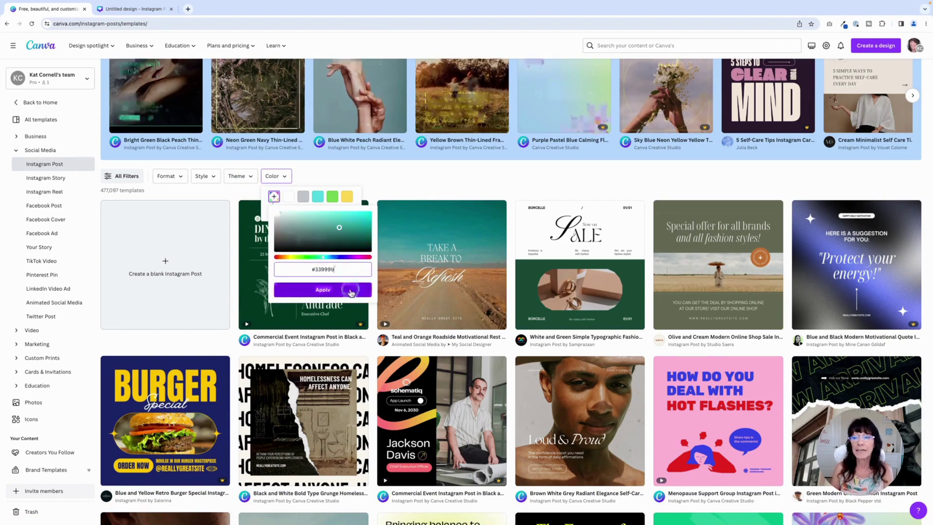
pyautogui.click(349, 289)
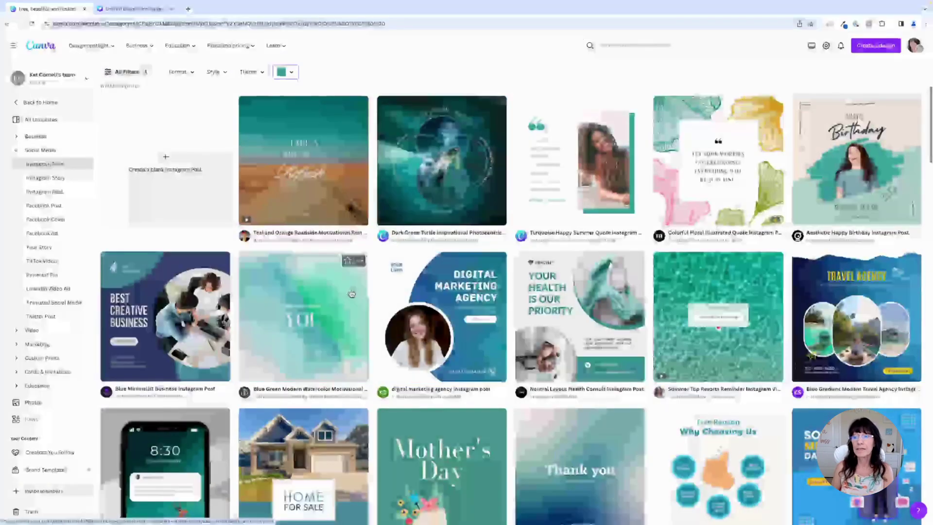
pyautogui.scroll(-9, 372, 255)
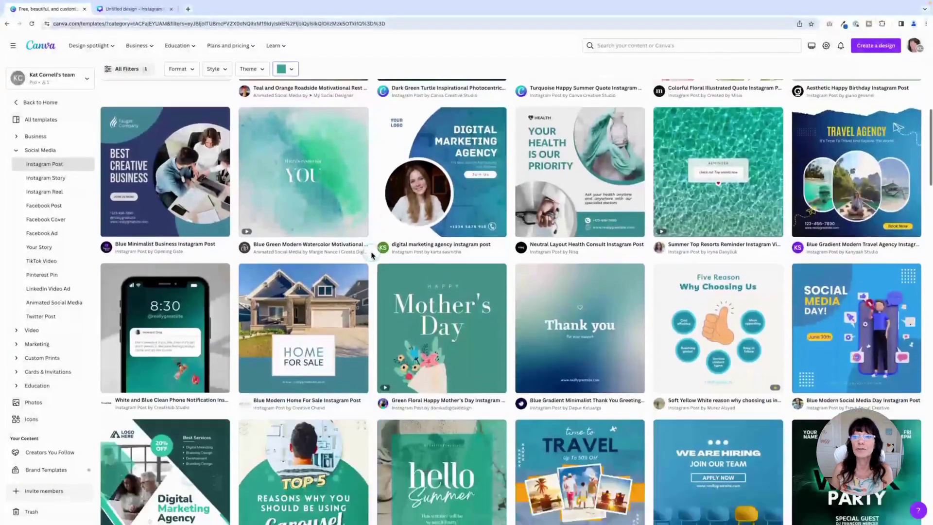
pyautogui.scroll(-6, 372, 255)
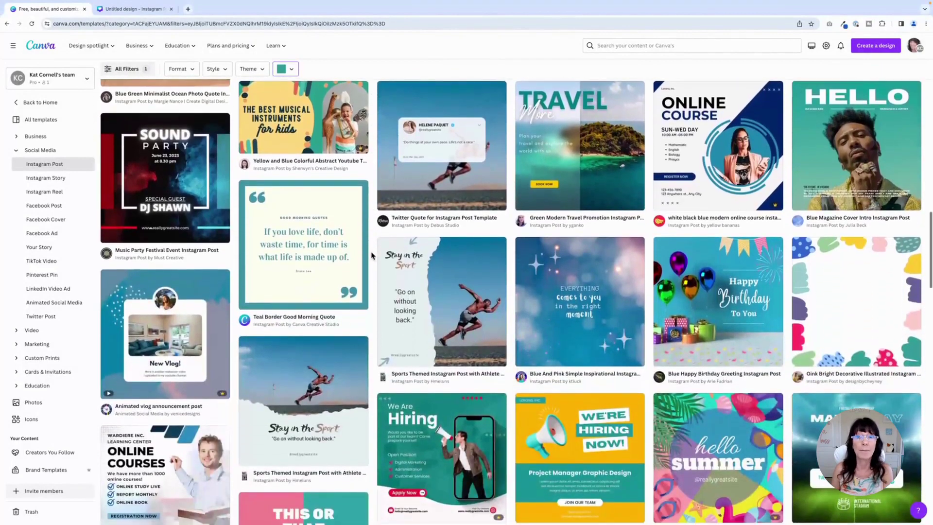
pyautogui.scroll(-2, 372, 254)
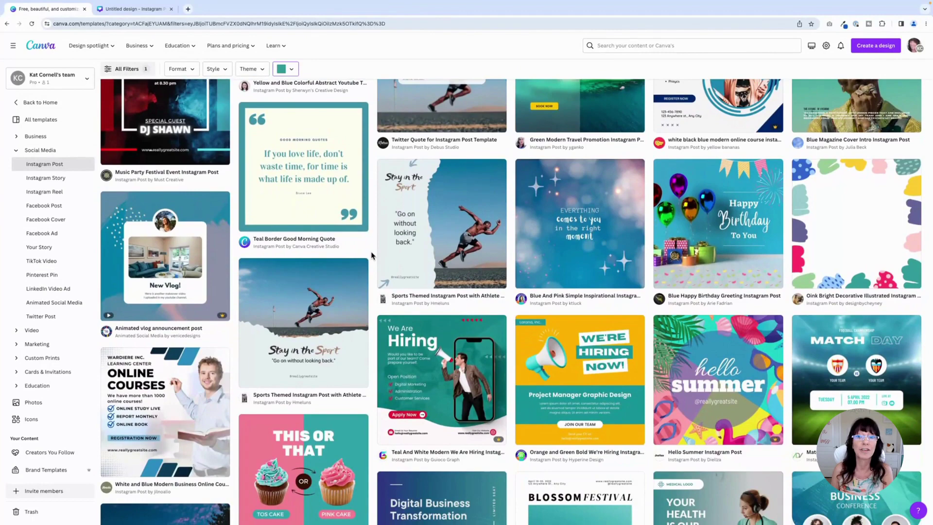
pyautogui.moveTo(132, 242)
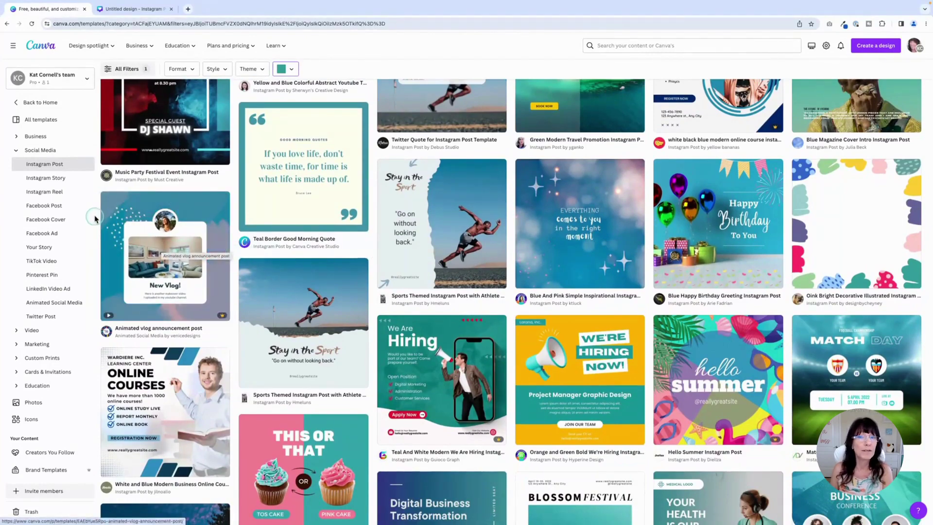
# Go back to All templates, collapse Social Media and open the search box's recent-searches dropdown
pyautogui.click(41, 121)
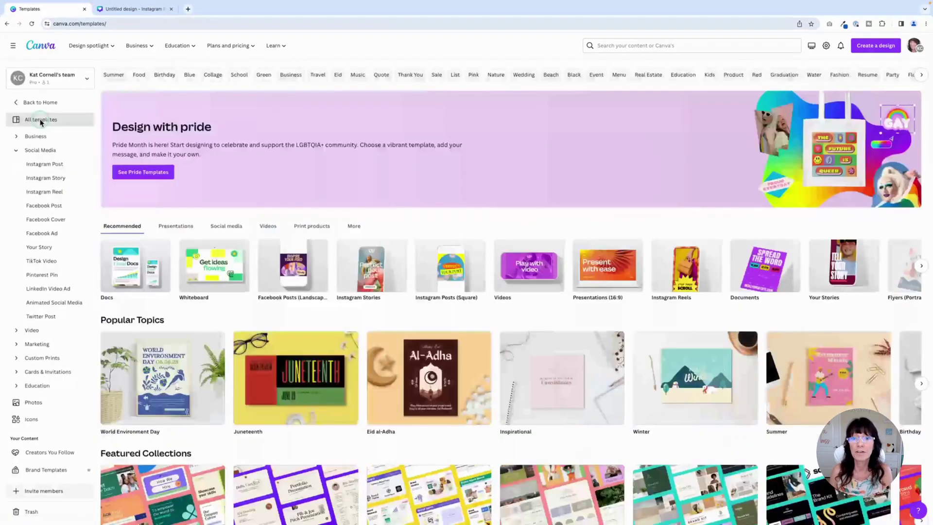
pyautogui.click(16, 149)
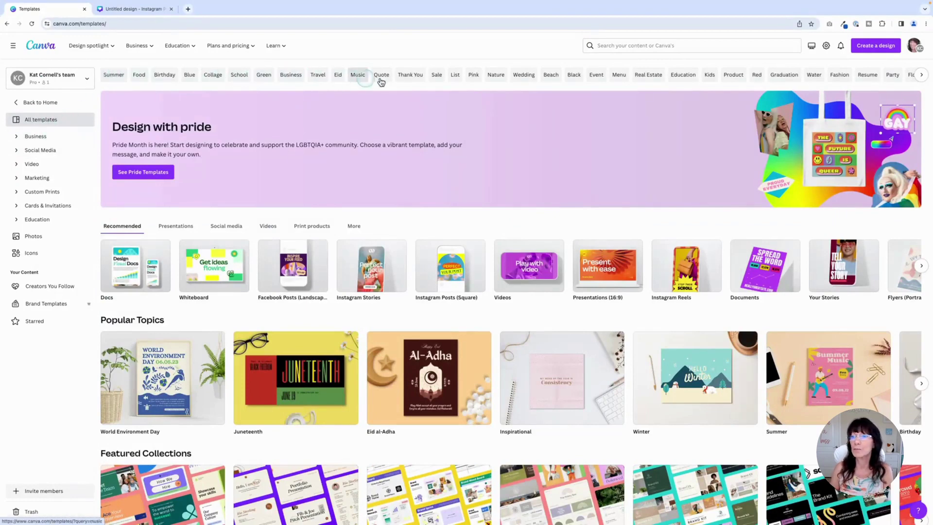
pyautogui.click(613, 43)
pyautogui.scroll(-1, 614, 43)
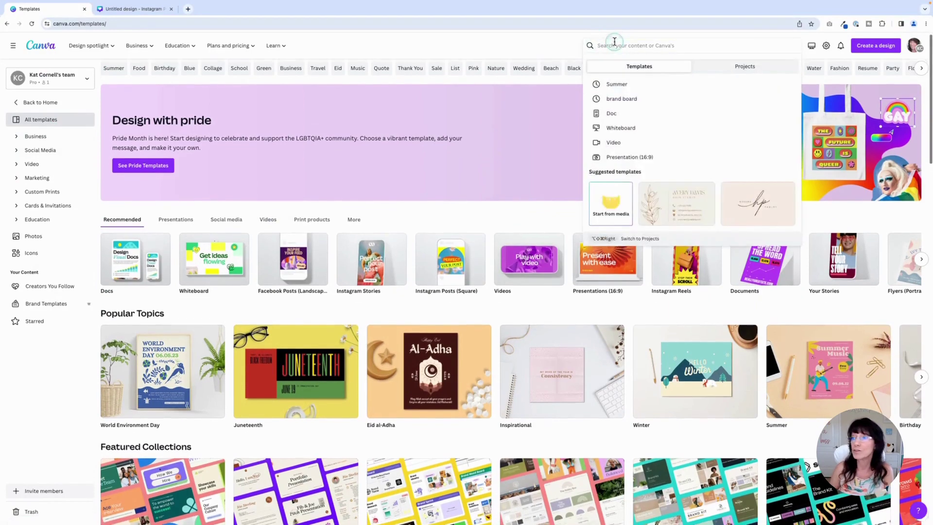
# Rerun the recent 'Summer' template search and scroll through the Summer results
pyautogui.click(617, 85)
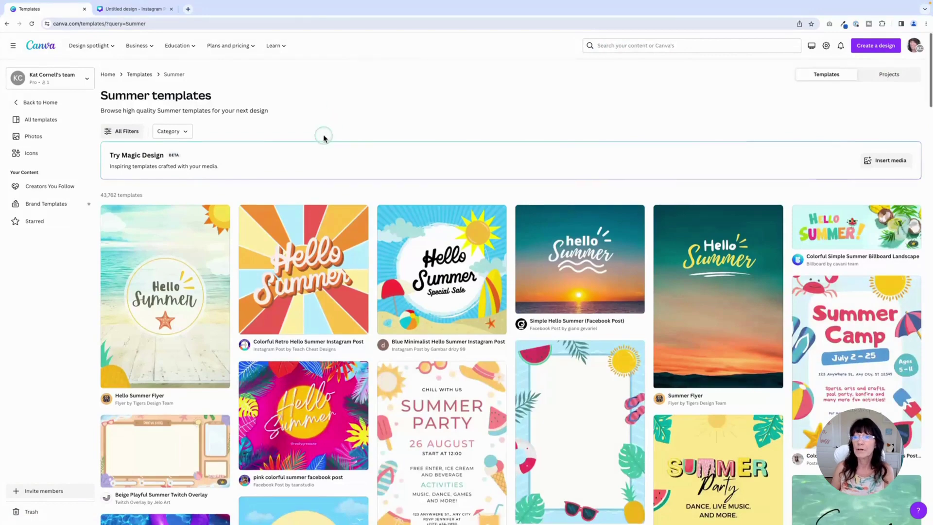
pyautogui.scroll(-4, 324, 139)
pyautogui.scroll(-3, 325, 140)
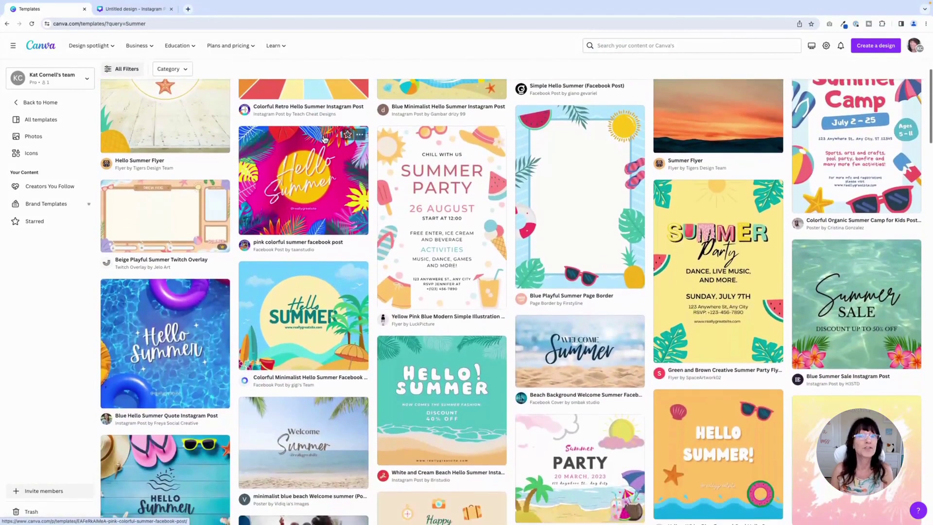
pyautogui.scroll(-6, 325, 140)
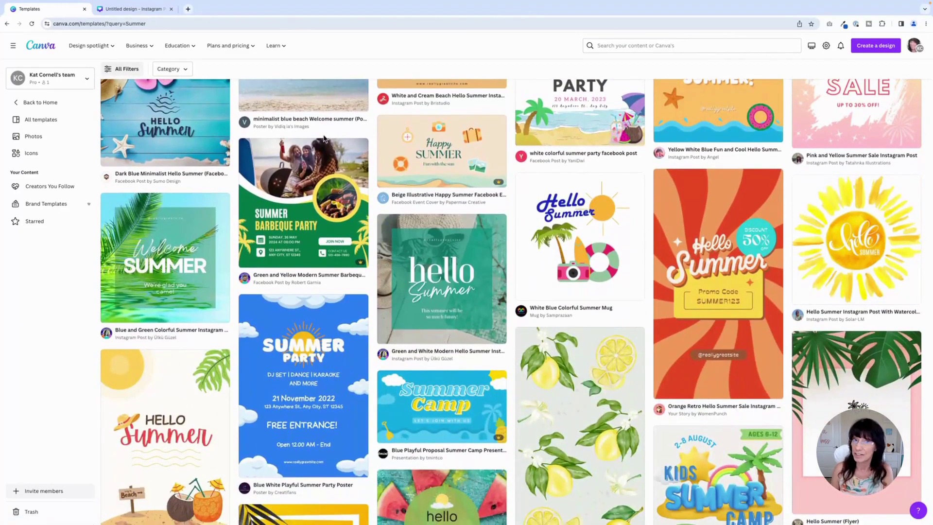
pyautogui.click(119, 68)
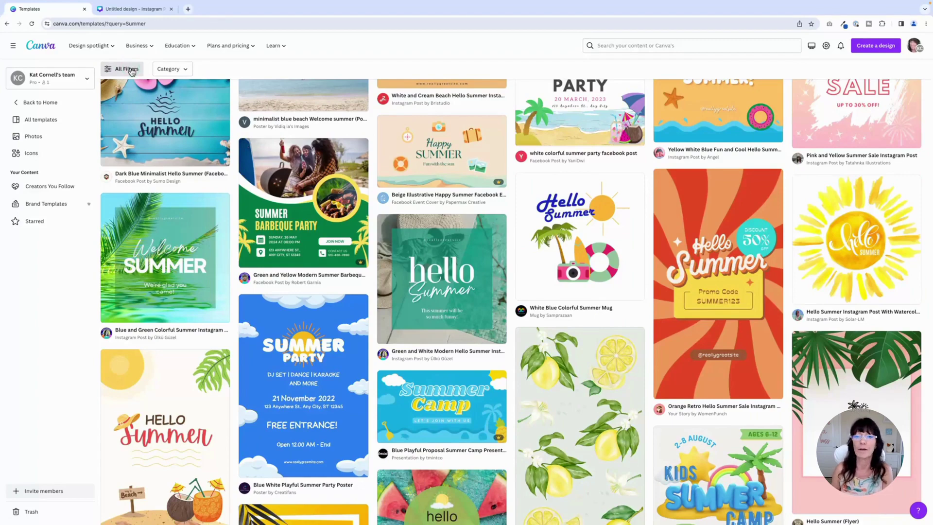
pyautogui.click(125, 69)
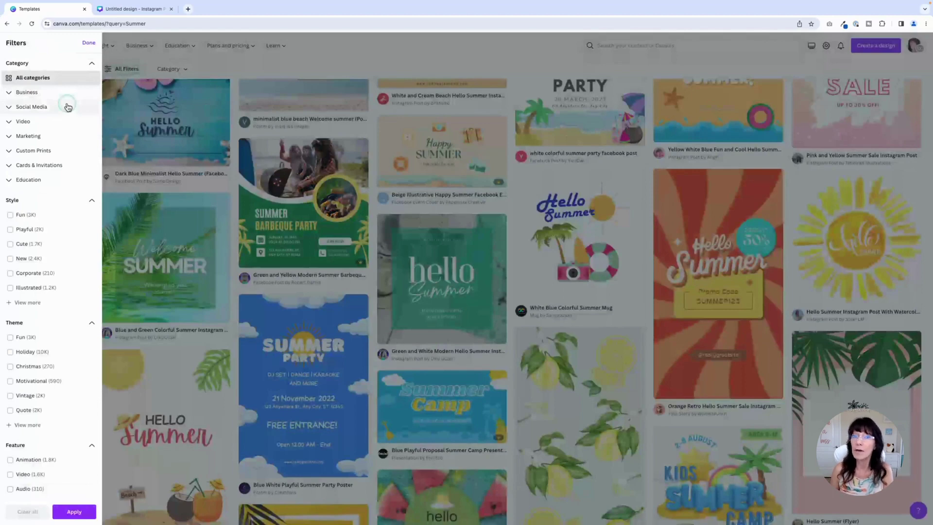
pyautogui.scroll(-10, 68, 107)
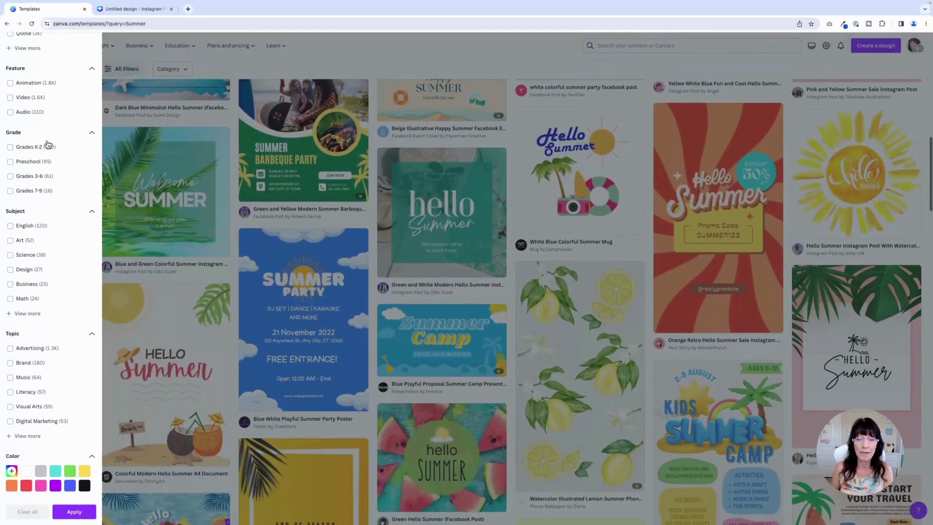
pyautogui.click(12, 471)
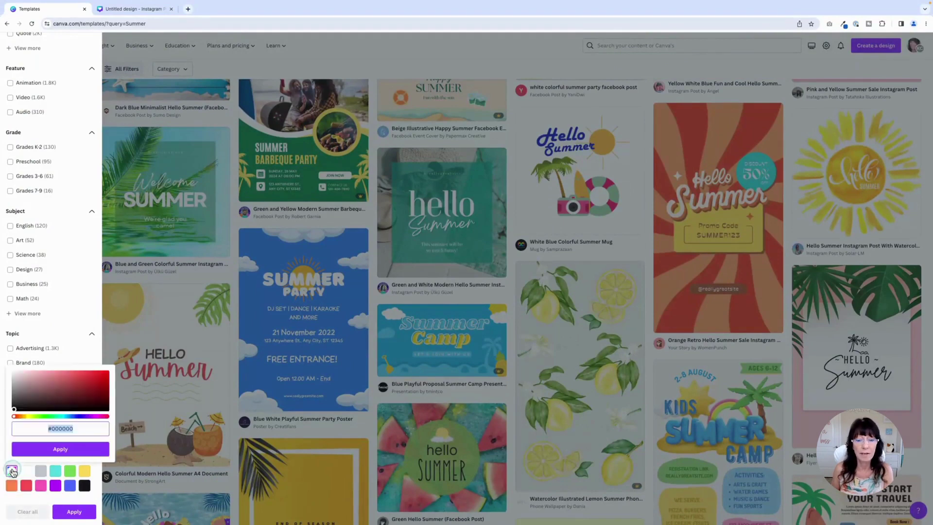
pyautogui.write('#339999')
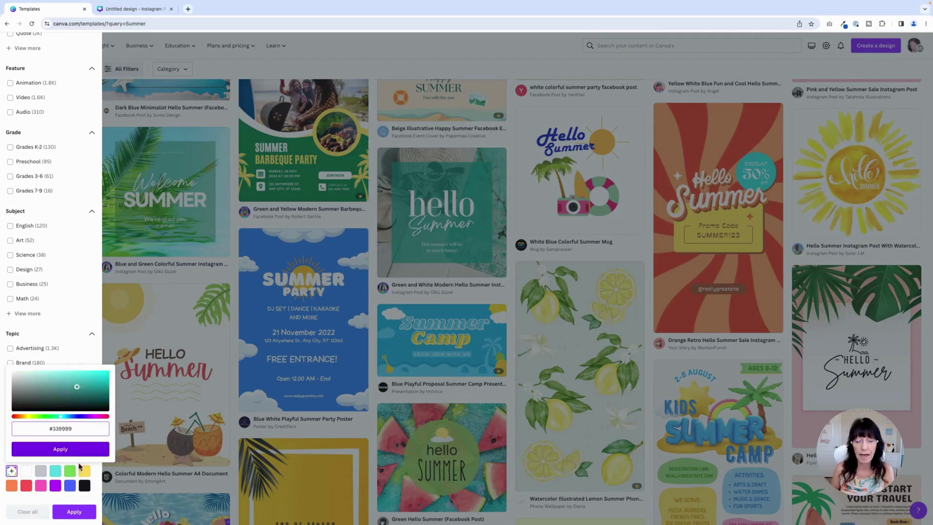
pyautogui.click(78, 448)
pyautogui.click(75, 512)
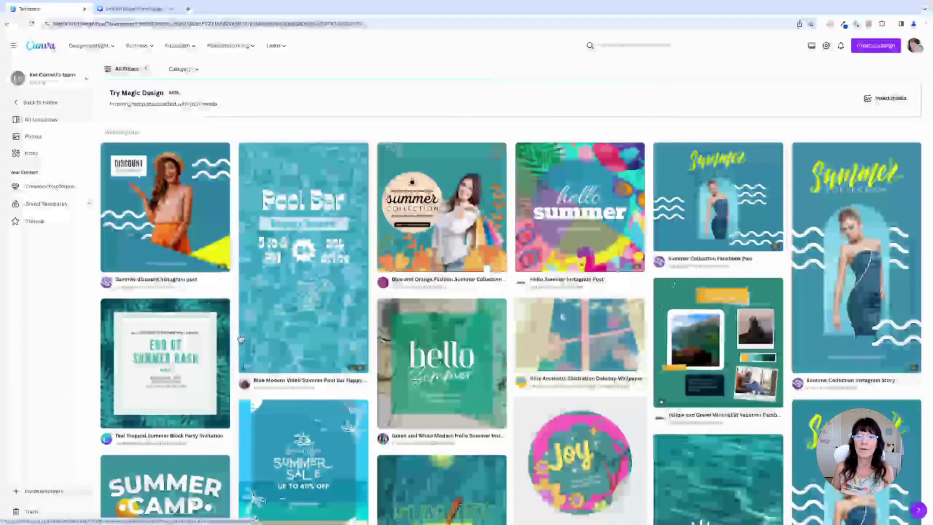
pyautogui.scroll(-3, 241, 337)
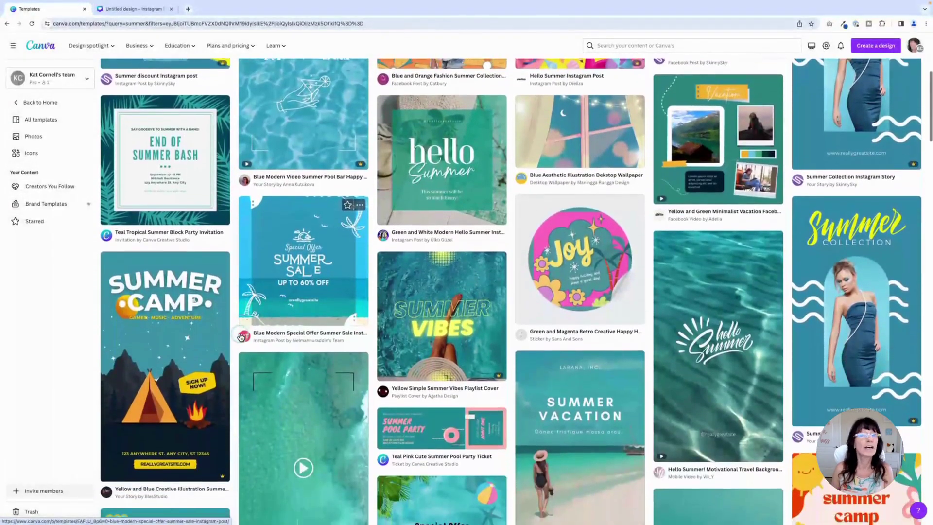
pyautogui.scroll(-5, 241, 337)
pyautogui.scroll(-4, 240, 337)
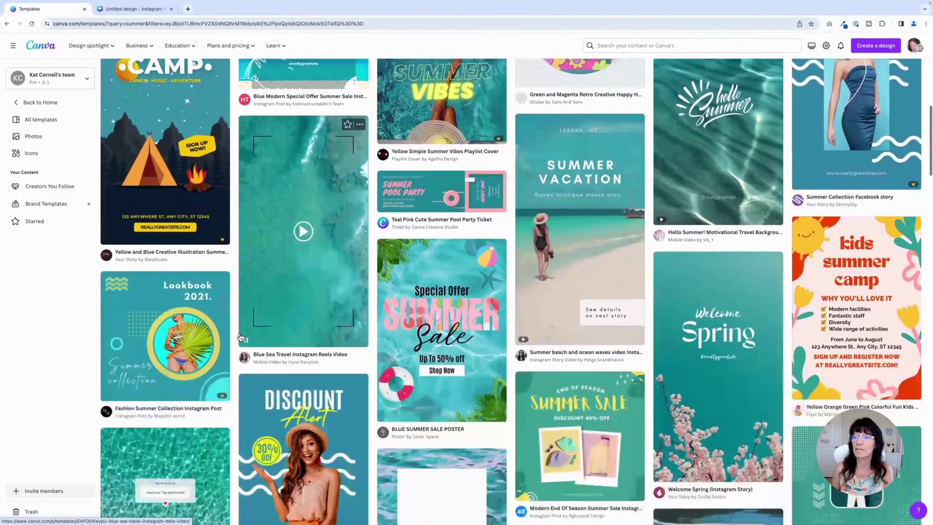
pyautogui.scroll(-7, 240, 337)
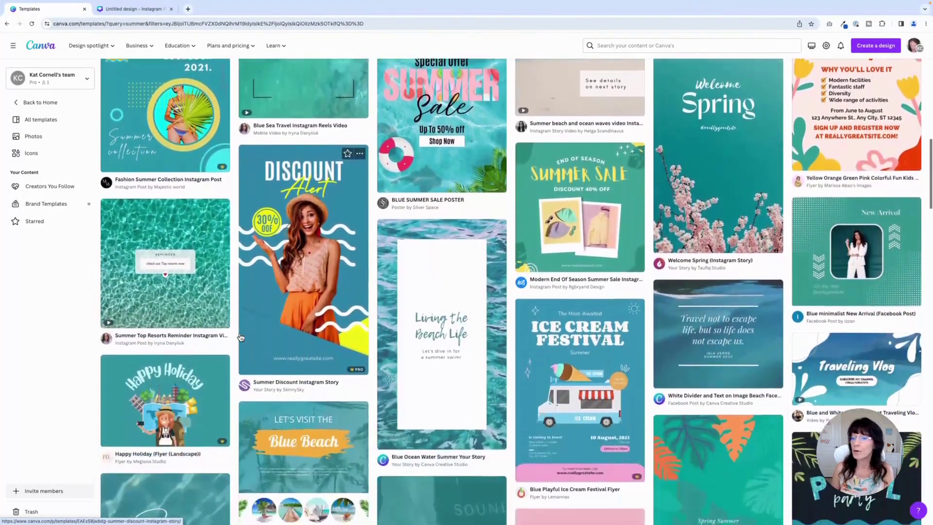
pyautogui.scroll(-5, 241, 337)
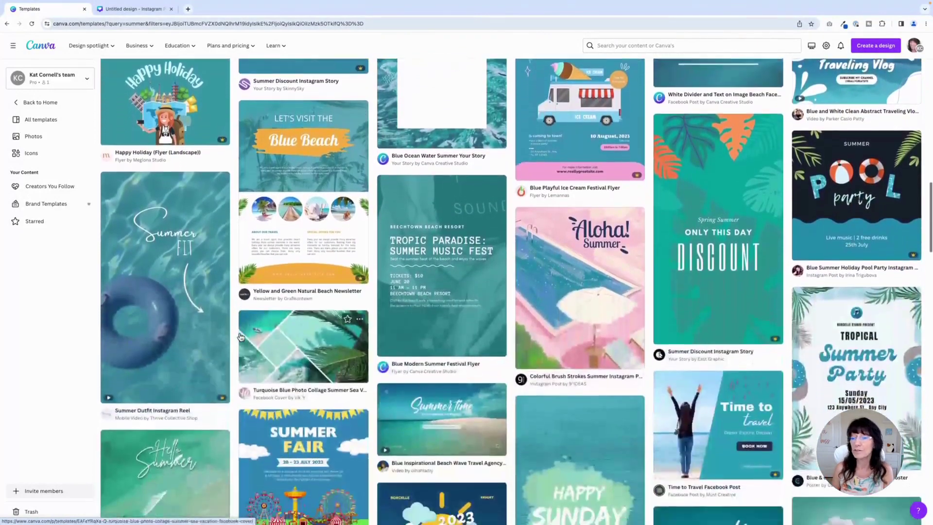
pyautogui.scroll(-2, 241, 337)
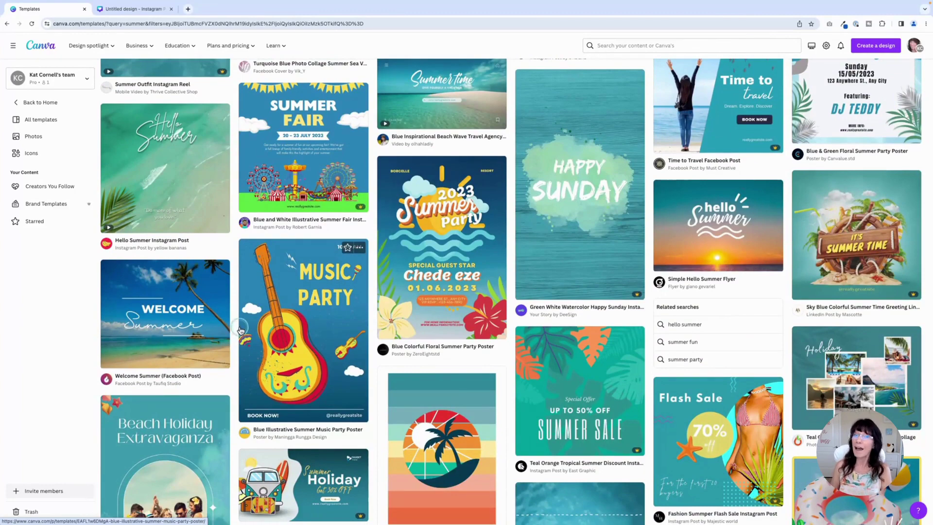
# Switch to the Untitled Instagram post design and search its Elements for 'summer'
pyautogui.click(123, 11)
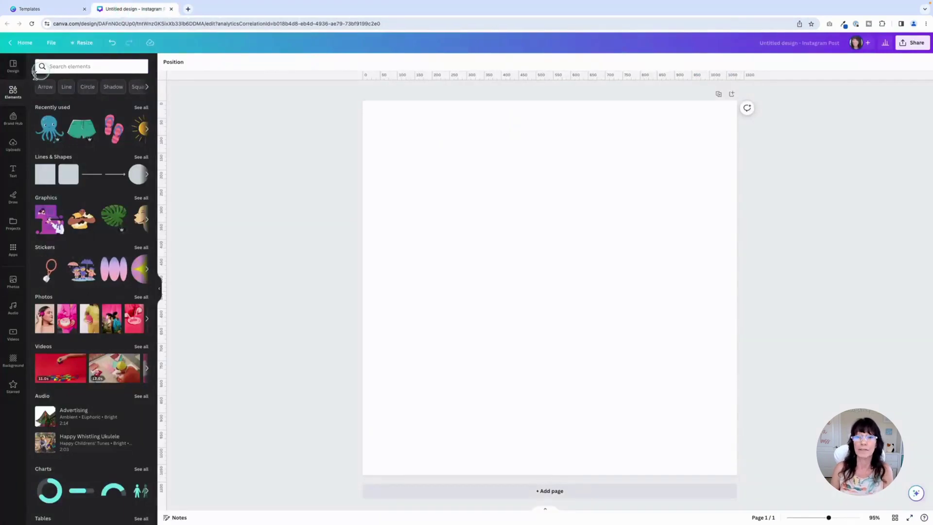
pyautogui.click(7, 85)
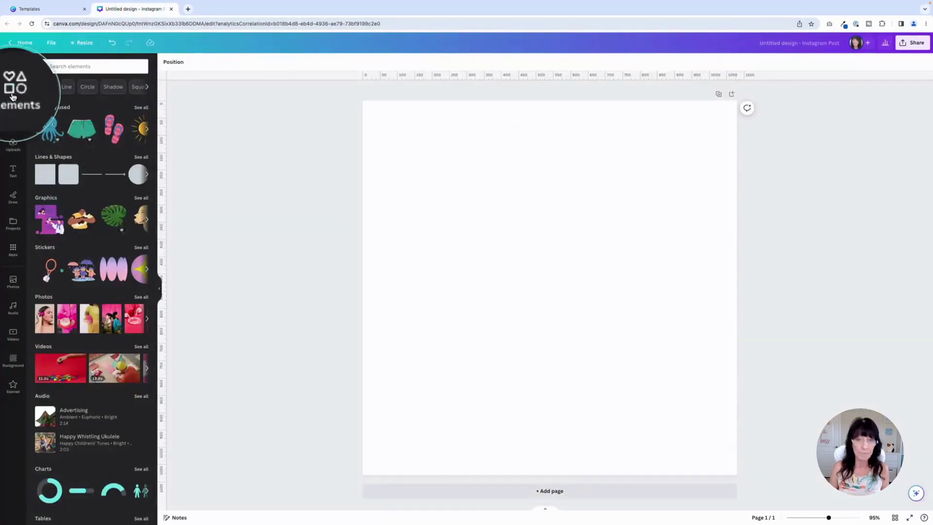
pyautogui.click(83, 66)
pyautogui.write('summer')
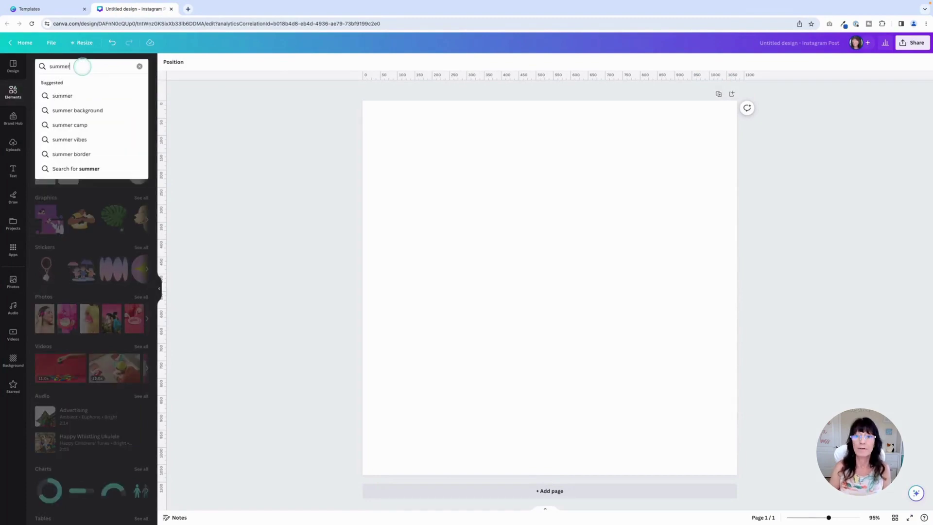
pyautogui.press('Return')
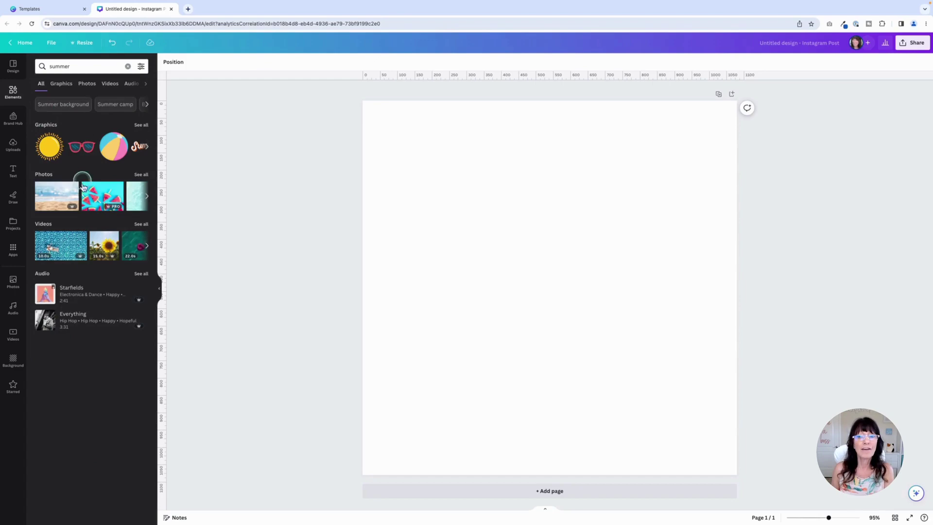
# Browse the summer Graphics results, then return to all result types
pyautogui.click(63, 86)
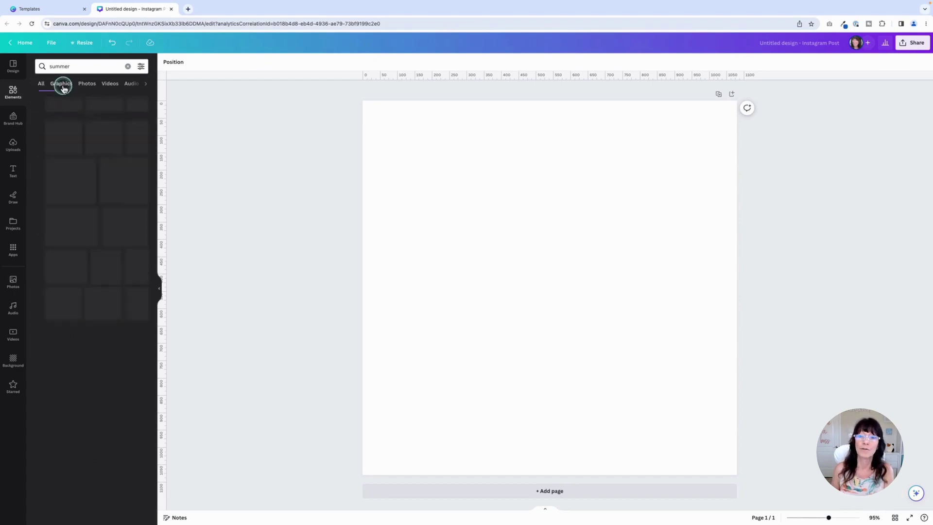
pyautogui.scroll(-10, 105, 181)
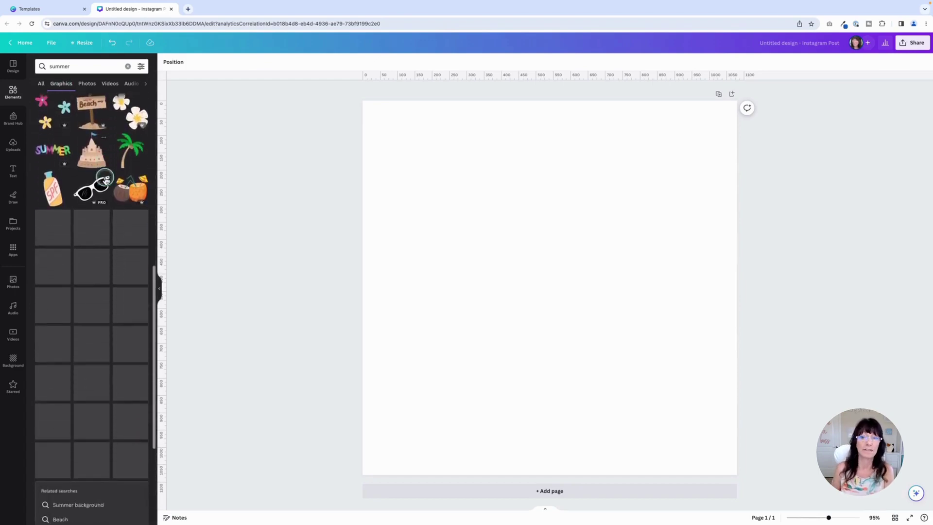
pyautogui.scroll(-2, 105, 181)
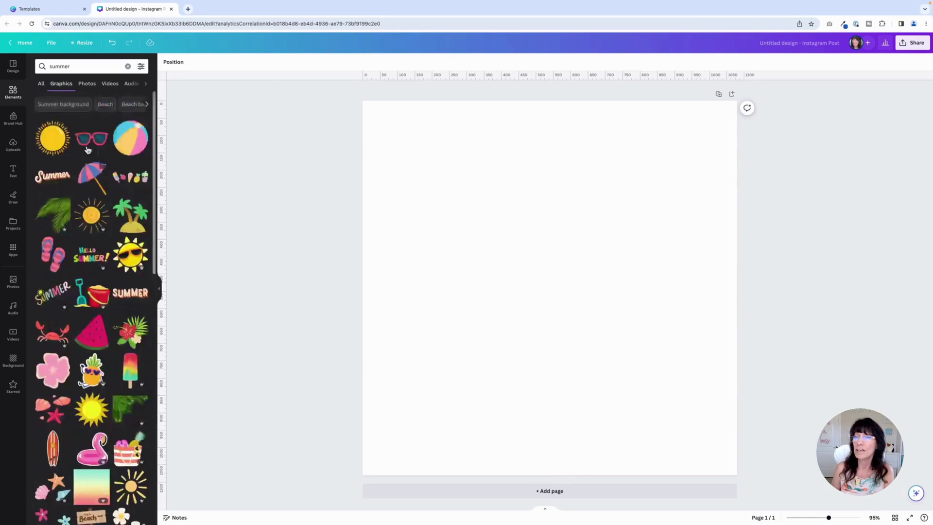
pyautogui.click(41, 85)
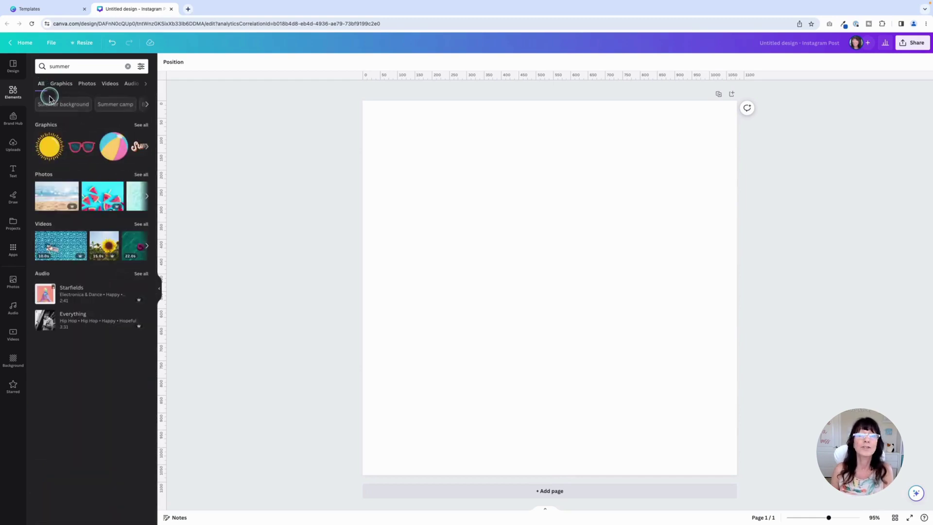
pyautogui.click(136, 70)
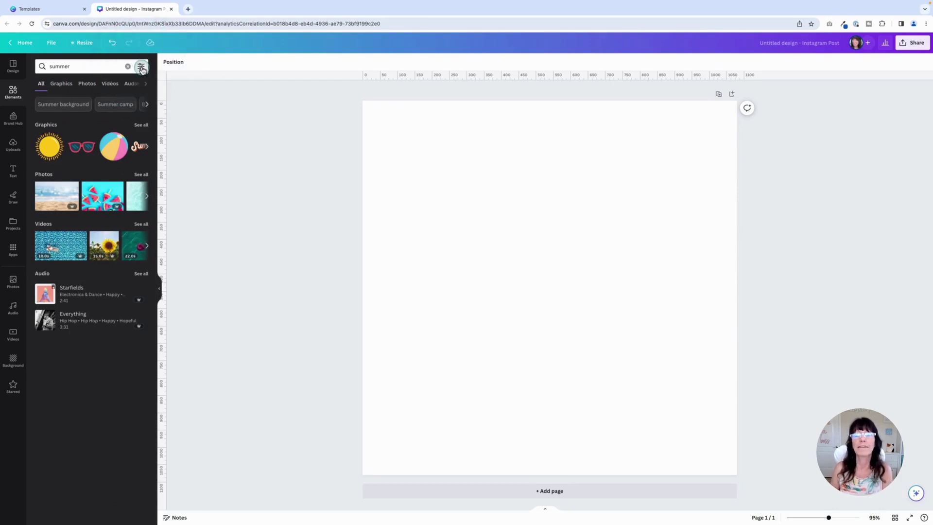
# Filter the summer element results to the custom teal brand hex colour and close the filter panel
pyautogui.click(141, 68)
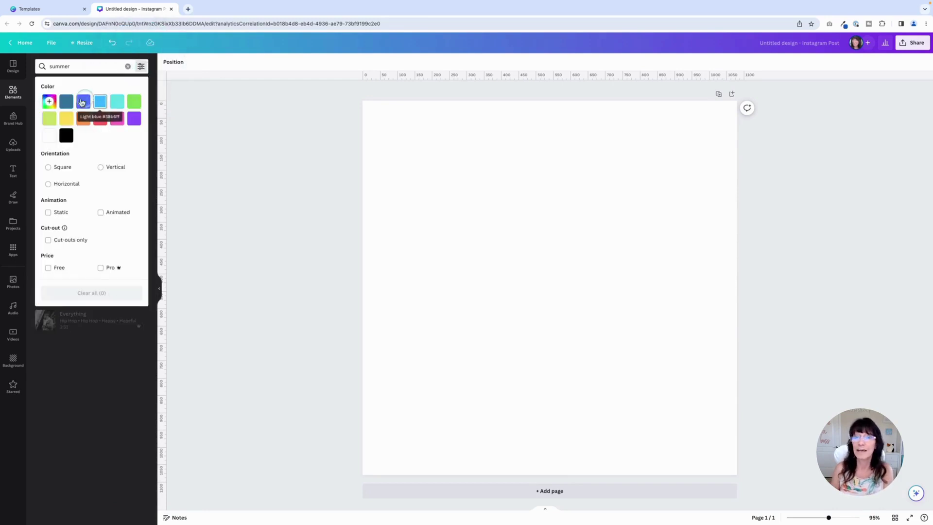
pyautogui.click(49, 101)
pyautogui.click(100, 175)
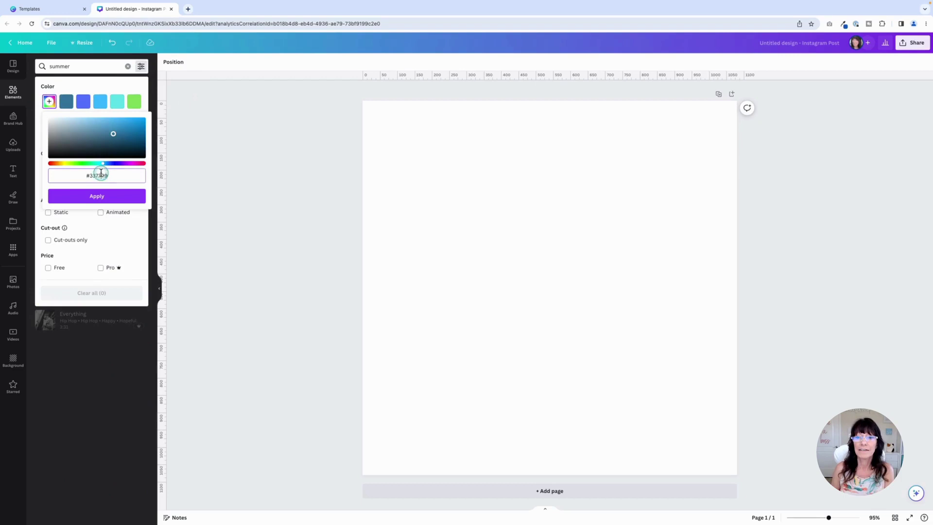
pyautogui.write('#3399')
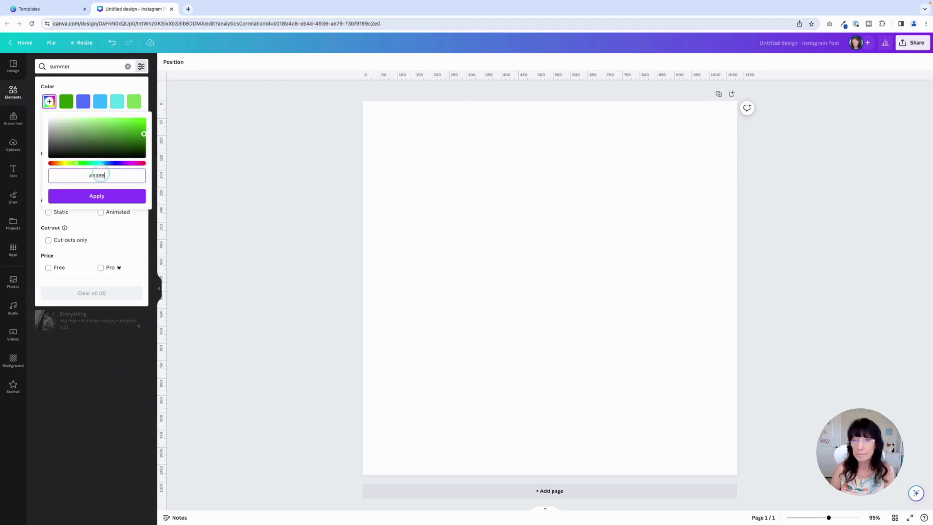
pyautogui.click(110, 196)
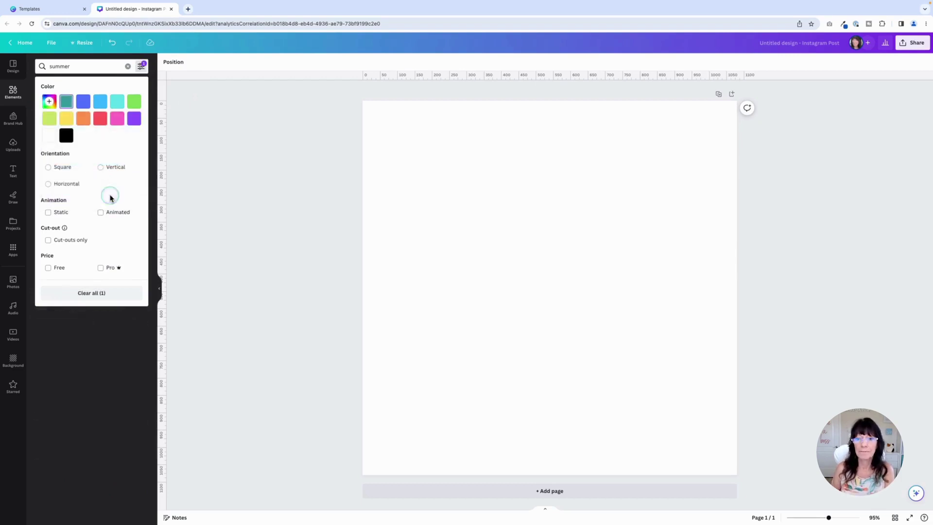
pyautogui.click(216, 217)
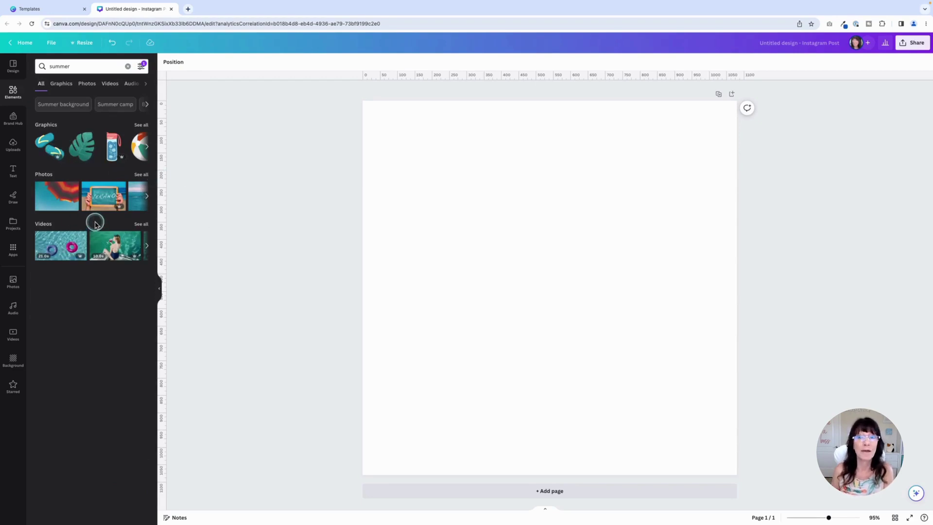
# Scroll through the teal-filtered summer graphics, then the teal-filtered summer photos
pyautogui.click(62, 85)
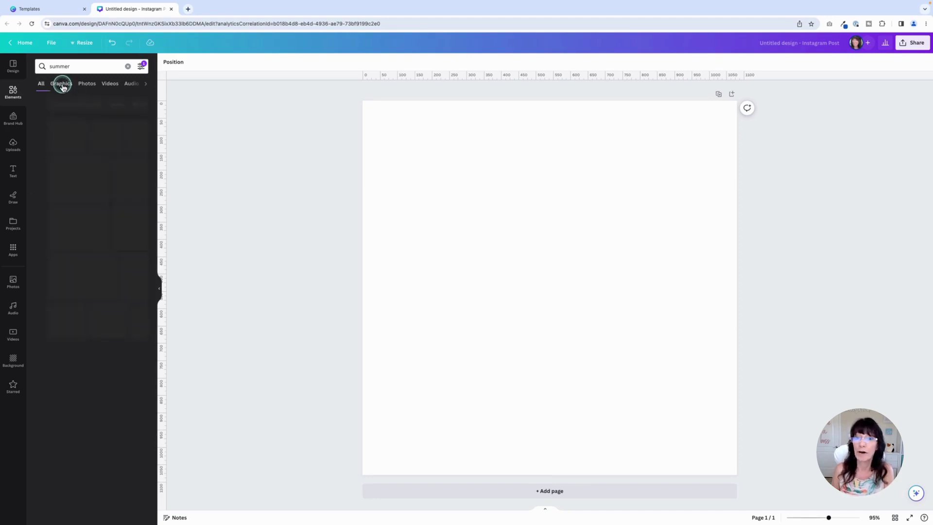
pyautogui.scroll(-7, 84, 155)
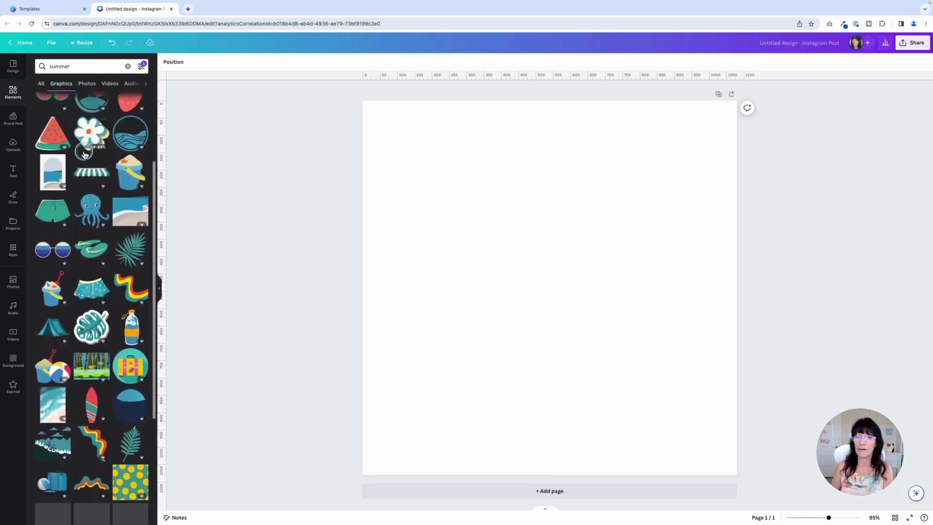
pyautogui.scroll(-1, 84, 154)
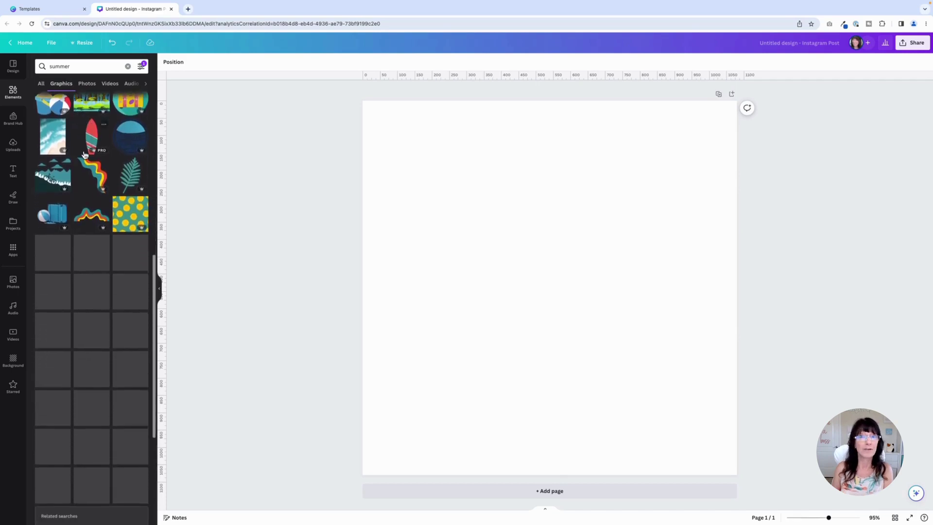
pyautogui.click(87, 83)
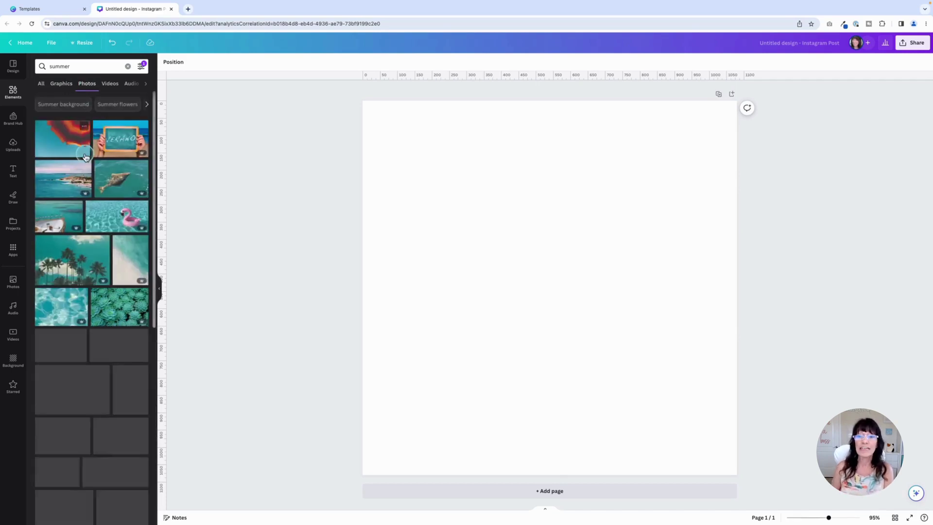
pyautogui.scroll(-10, 86, 156)
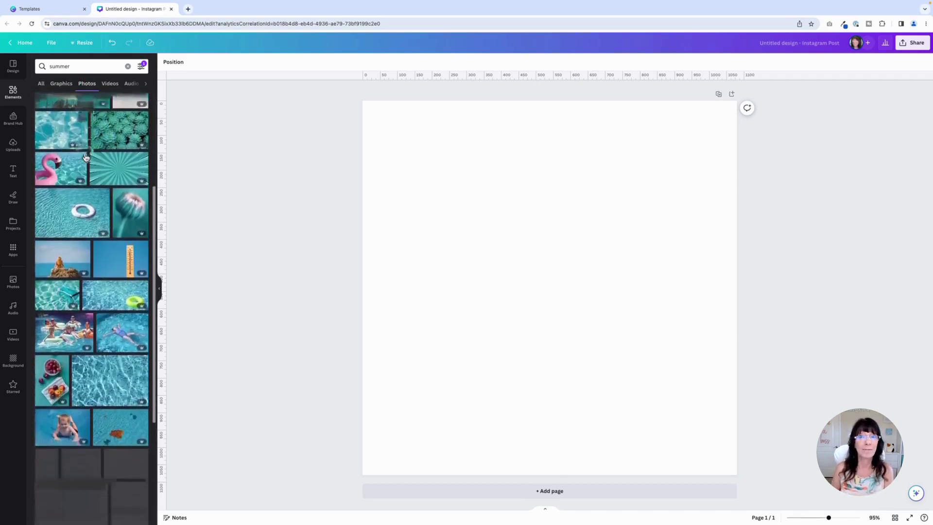
# Scroll the teal-filtered summer videos, then return to the summer graphics results
pyautogui.click(110, 83)
pyautogui.scroll(-8, 107, 154)
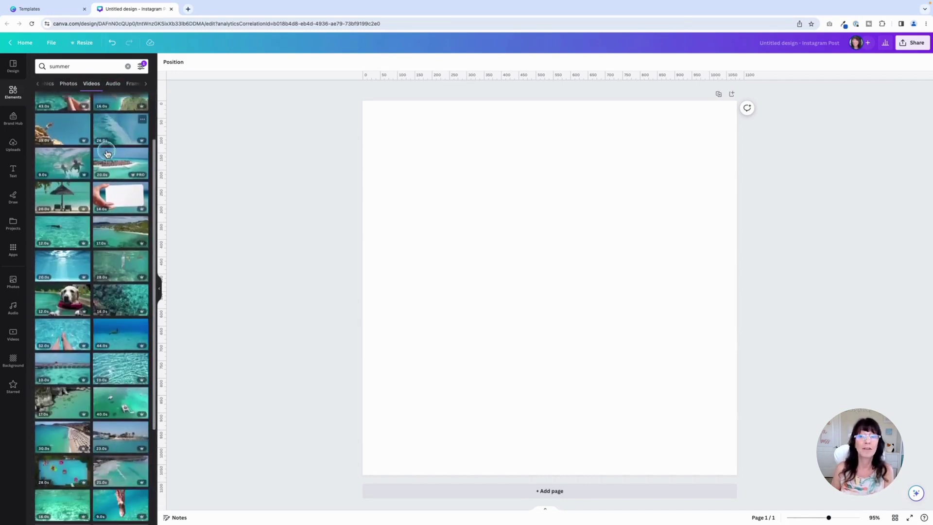
pyautogui.scroll(-2, 107, 153)
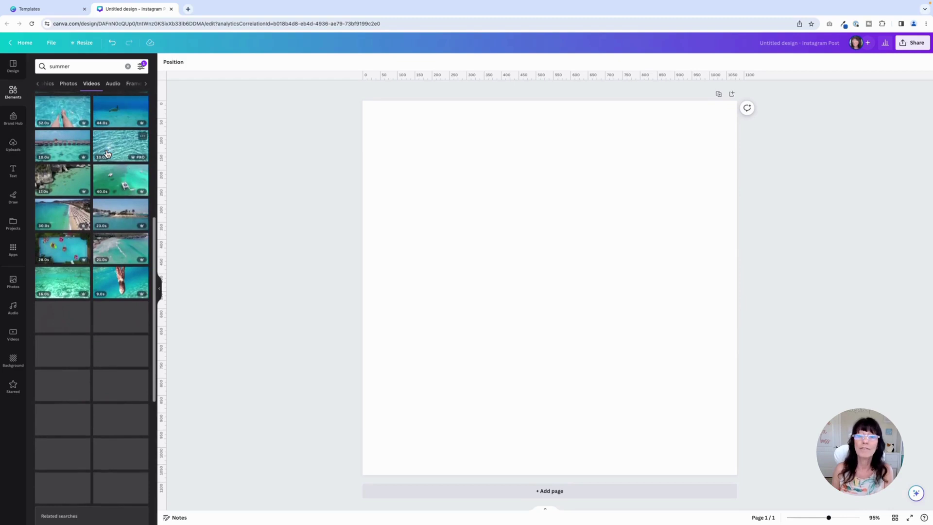
pyautogui.scroll(10, 107, 152)
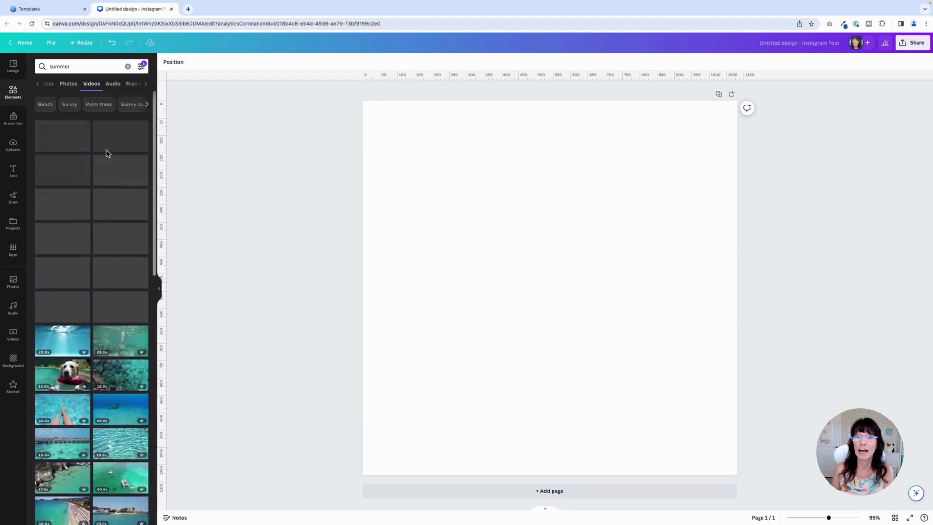
pyautogui.click(69, 85)
pyautogui.click(59, 86)
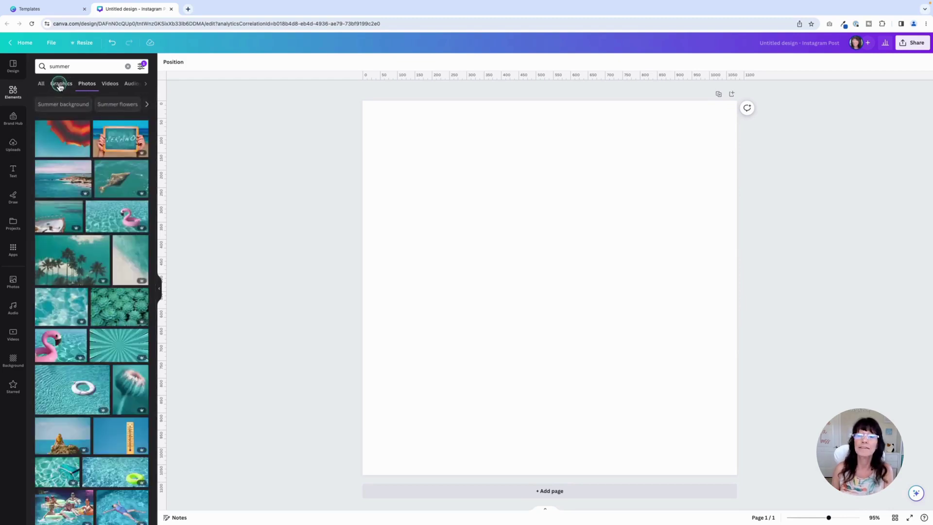
pyautogui.click(71, 107)
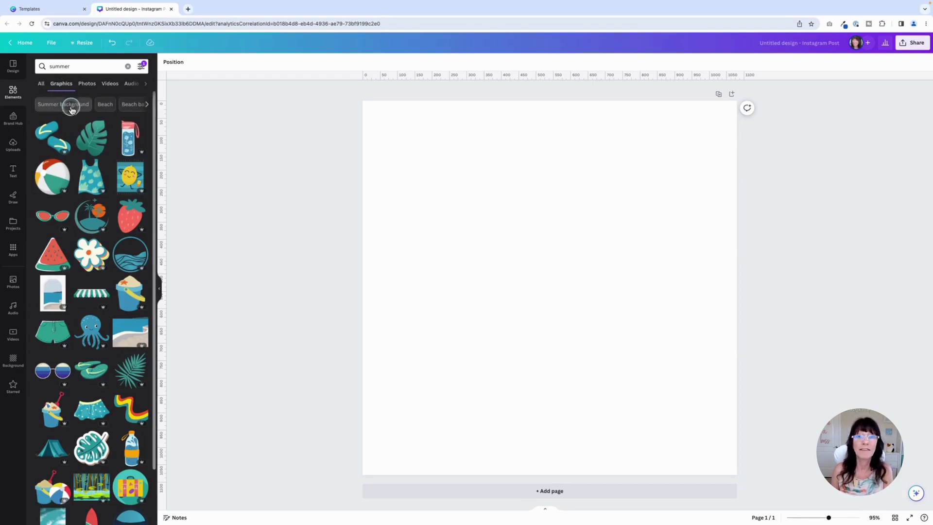